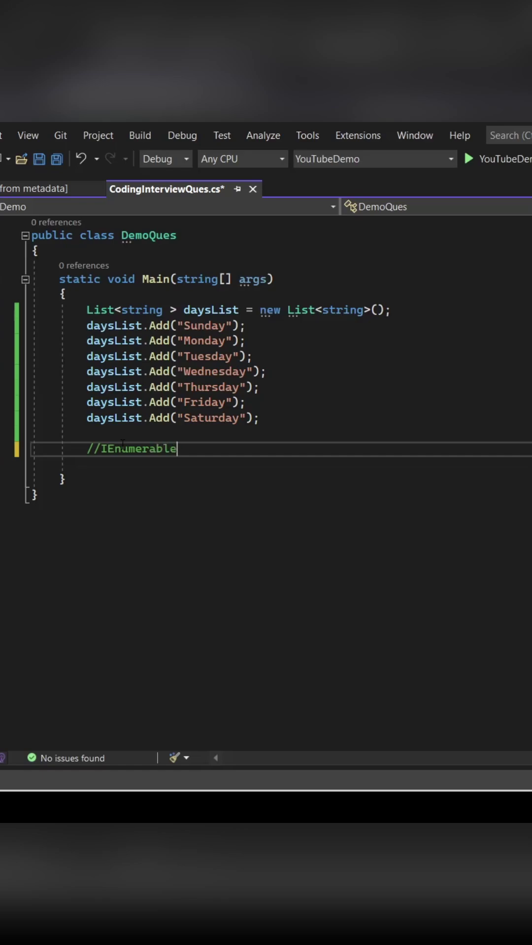
Step: Declare days as daysList cast to IEnumerable<string> below the IEnumerable comment
key(Return)
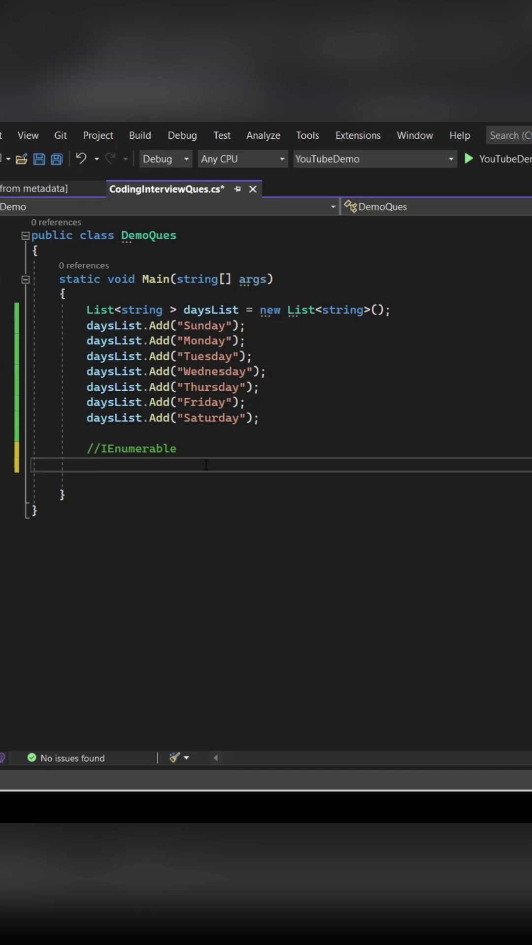
text(IEnum)
key(Tab)
text(<)
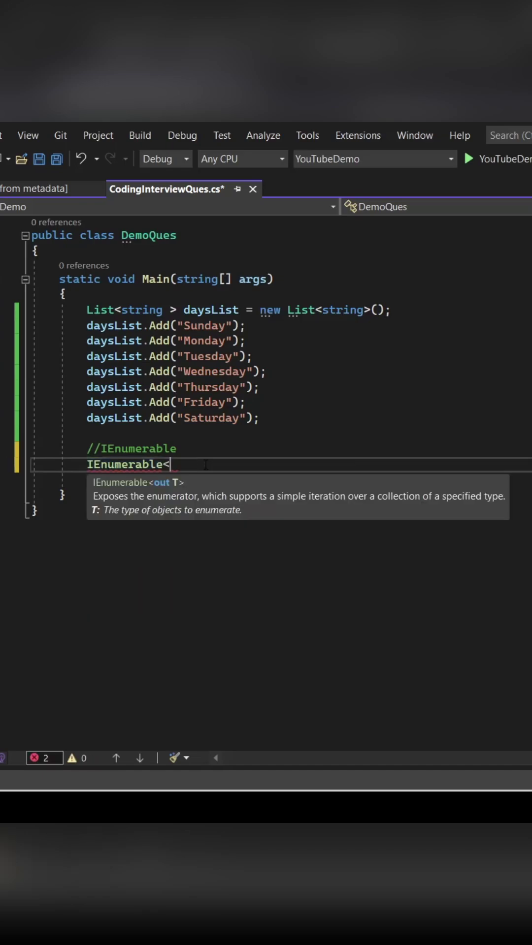
text(string)
key(Tab)
text(()
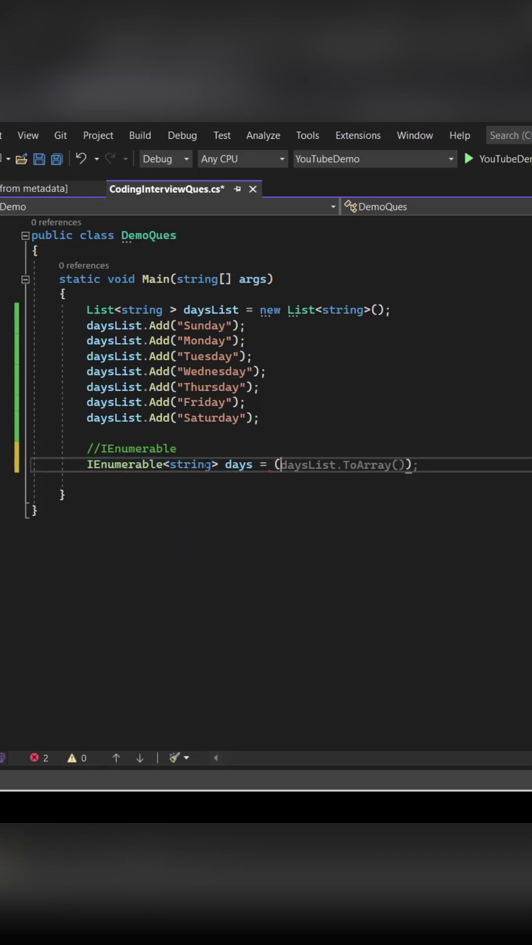
text(IE)
key(Tab)
text(<st)
key(Tab)
text(>)
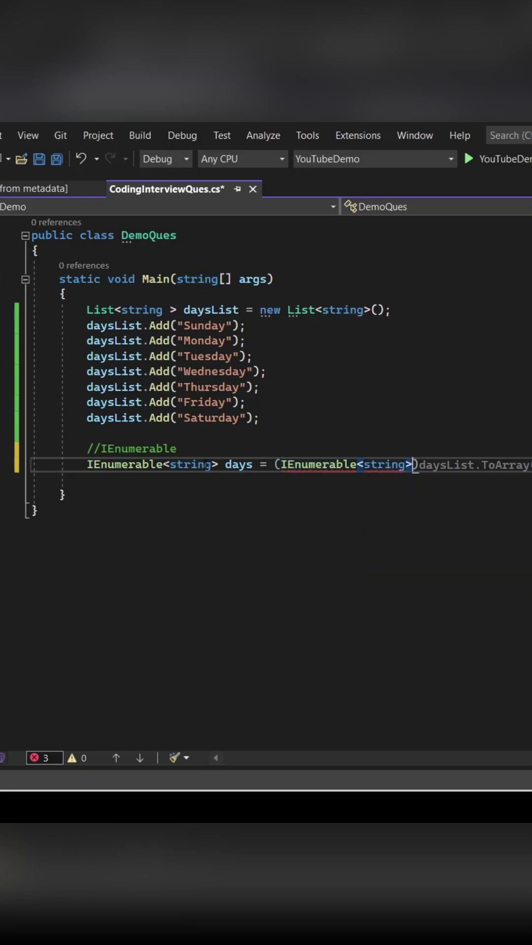
text()day)
key(Down)
key(Tab)
text(;)
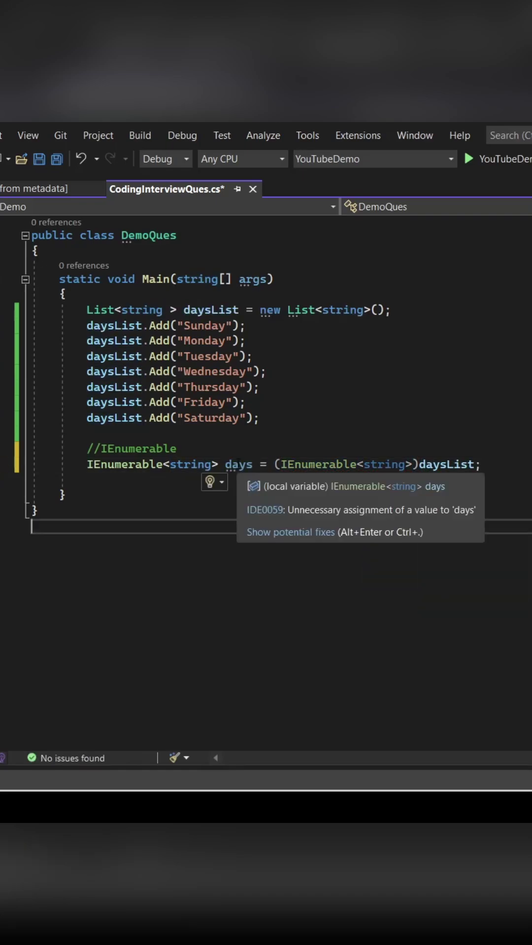
Step: Add a foreach loop printing each day, run the program, and add the 'IEnumerator Example----' header
key(Return)
text(Foreach(var)
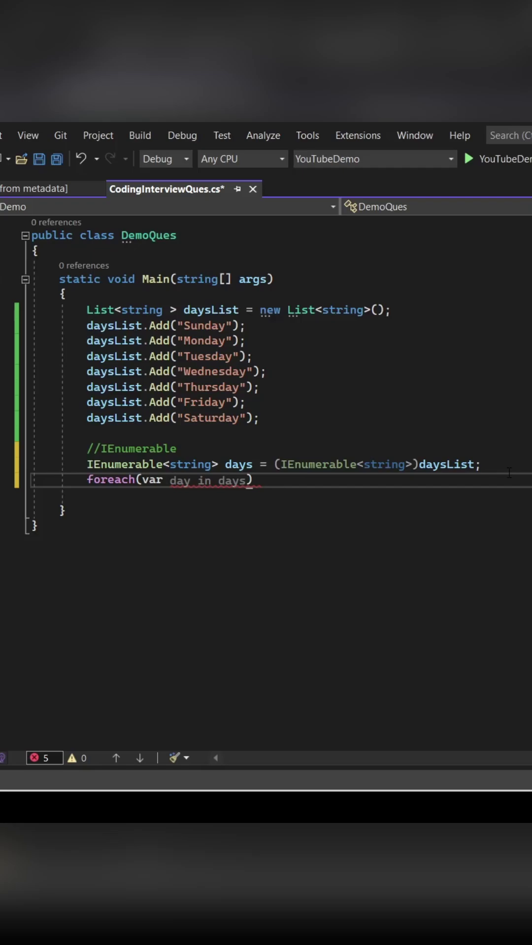
key(Tab)
key(Return)
text({Console.WriteLine(day);)
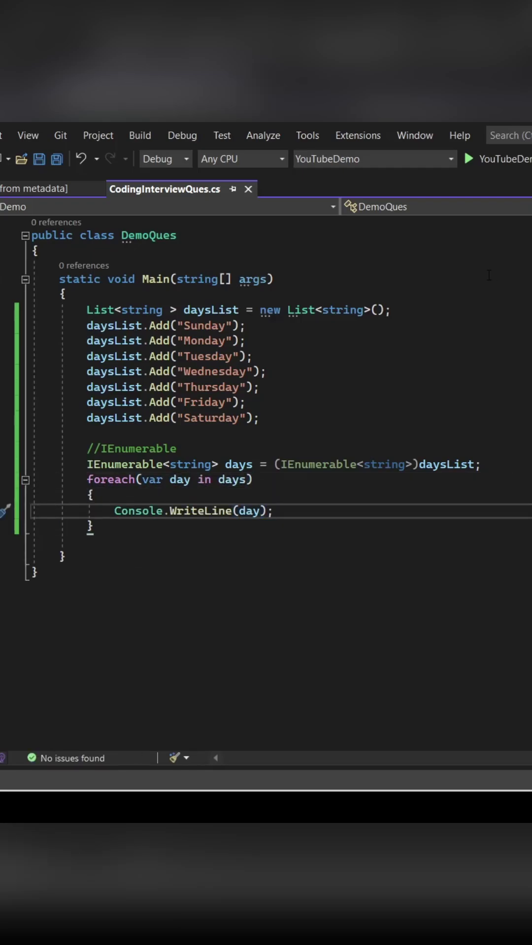
key(ctrl+F5)
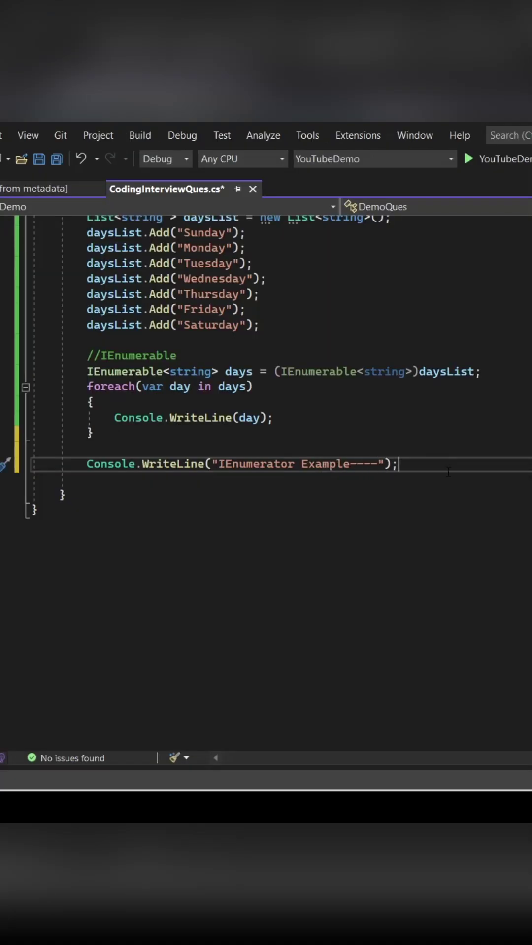
Step: Declare IEnumerator<string> daysEnumerator = daysList.GetEnumerator() below the header line
key(Return)
text(Ienu)
key(Down)
key(Down)
key(Down)
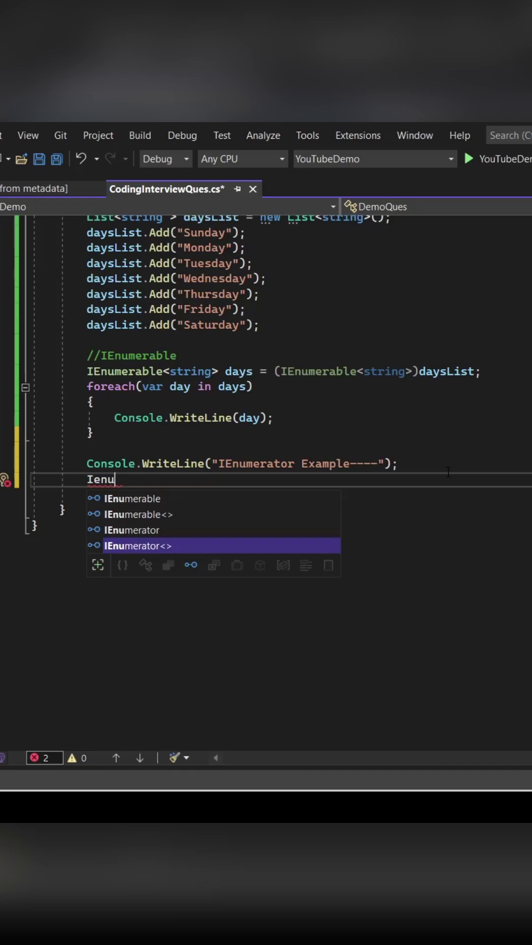
text(<string> days)
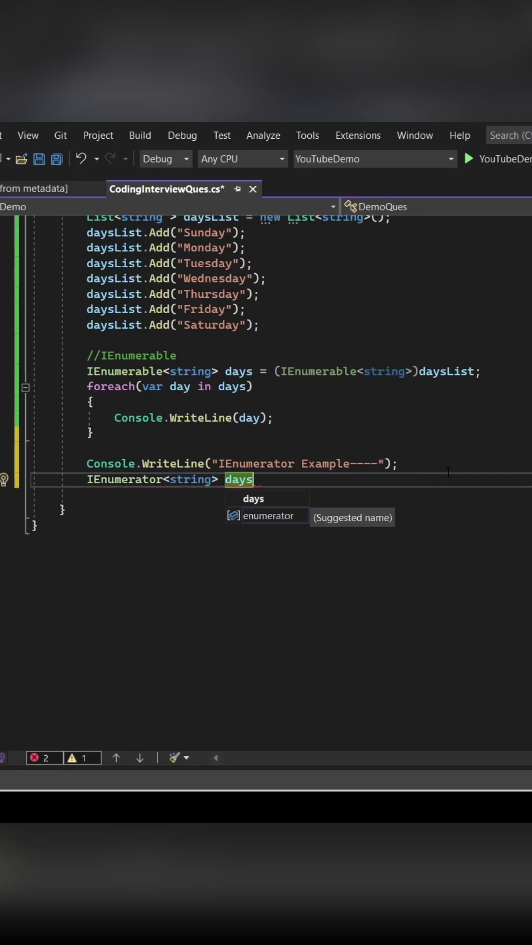
text(Enumerator = da)
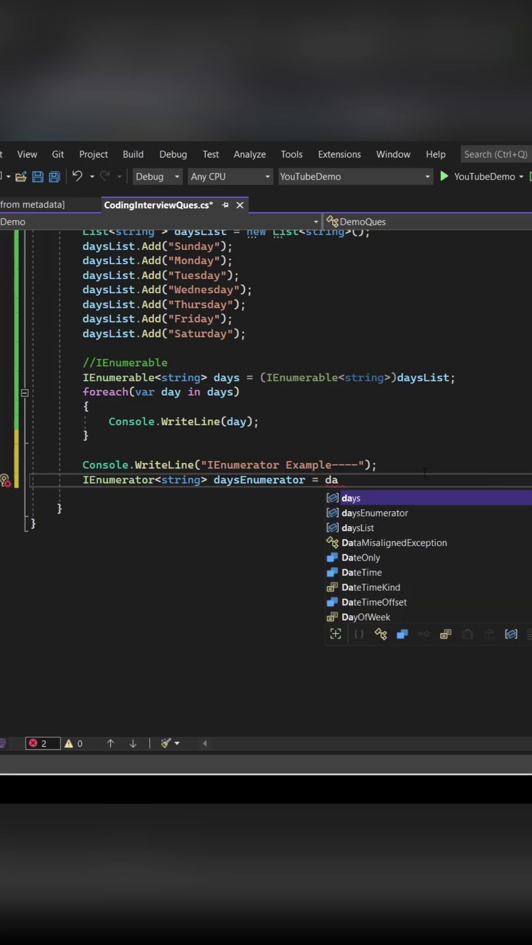
scroll(425, 473, up, 3)
double_click(333, 612)
text(daysList)
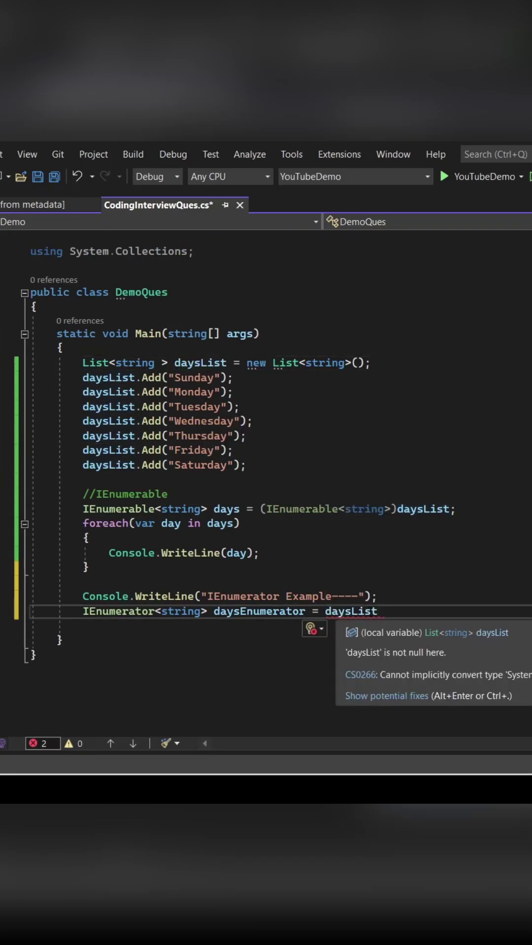
text(.Get)
key(Tab)
text(;)
scroll(281, 443, down, 3)
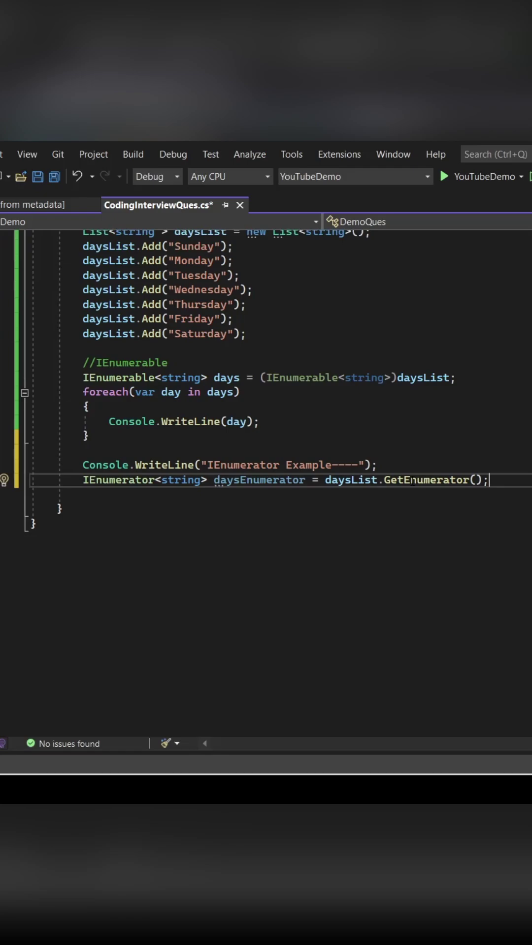
Step: Write a while(daysEnumerator.MoveNext()) loop that prints daysEnumerator.Current
key(Return)
text(while()
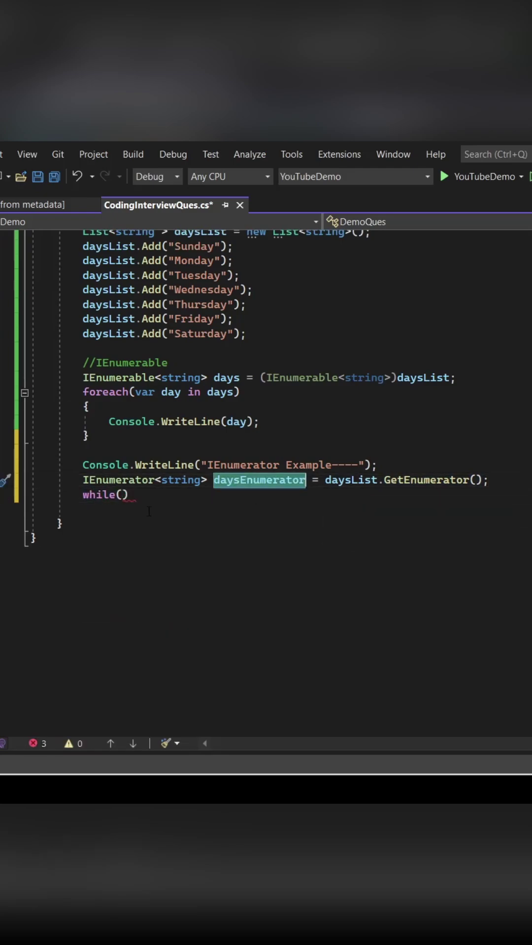
text(daysEnumerator.Move)
key(Tab)
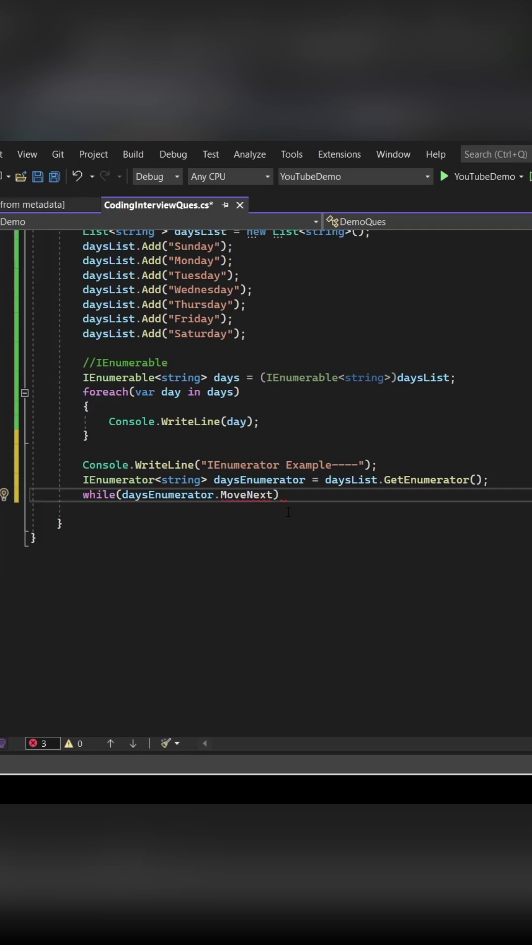
key(Return)
text({)
key(Return)
text(cw)
key(Tab)
key(Tab)
double_click(195, 496)
click(226, 524)
text(.Current);)
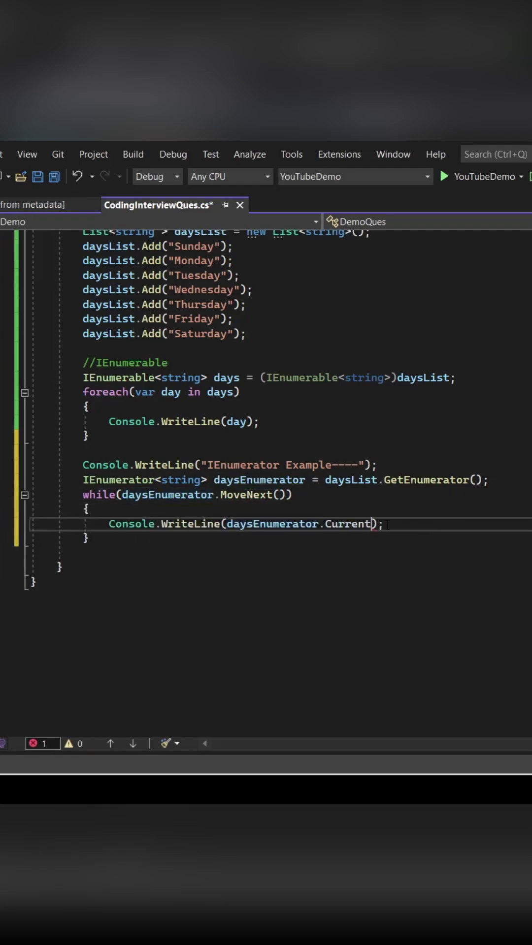
Step: Comment out the IEnumerable declaration and foreach block, then run the program
click(83, 377)
drag(83, 377, 98, 434)
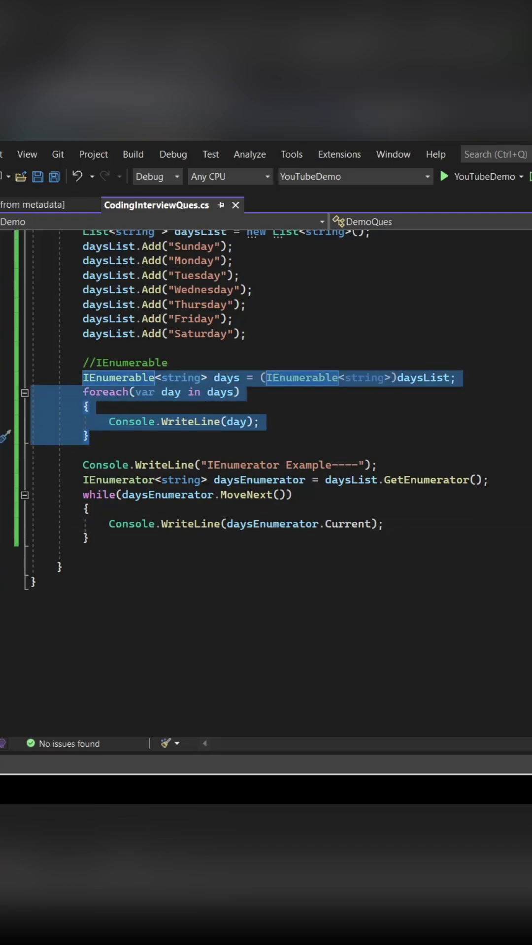
key(ctrl+k)
key(ctrl+c)
click(443, 348)
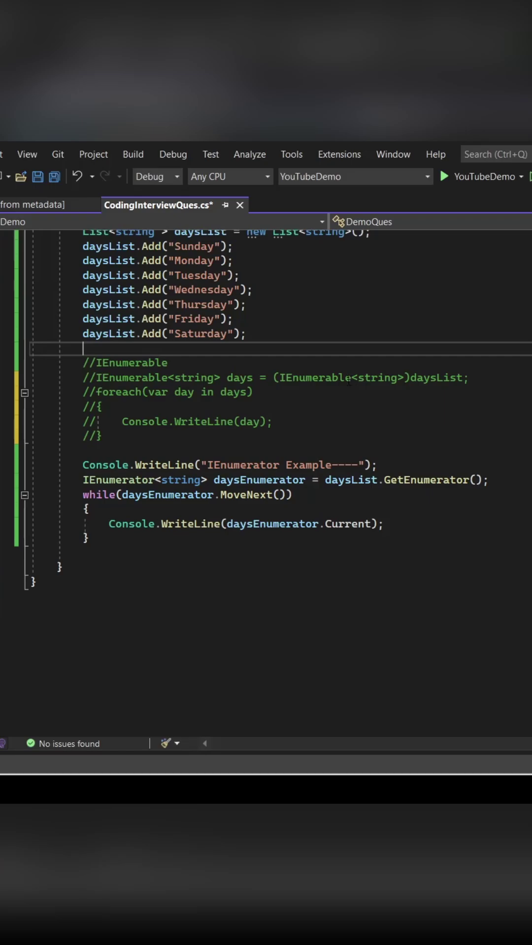
click(462, 181)
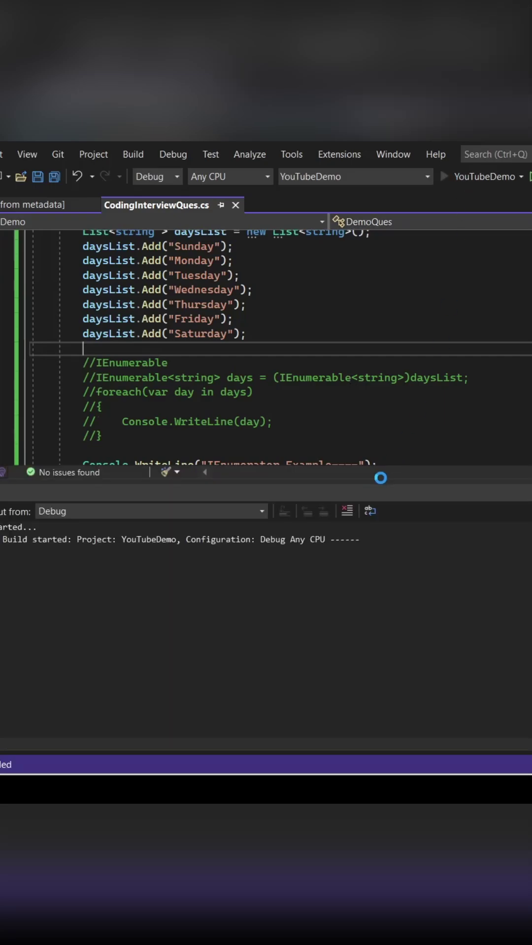